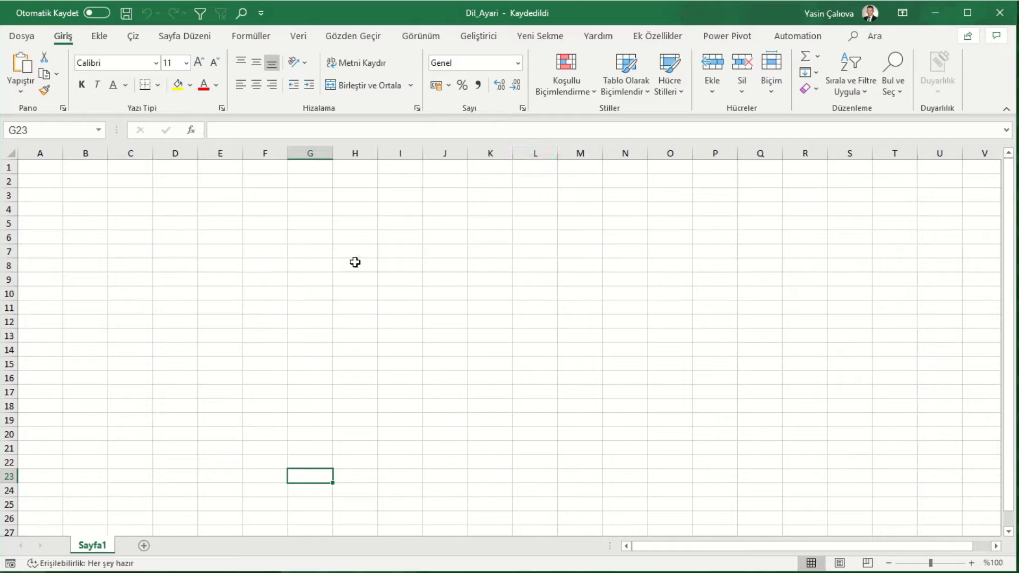
- Show the Çiz (Draw) ribbon tab's pens and ink tools, passing through the Ekle tab
left_click(100, 37)
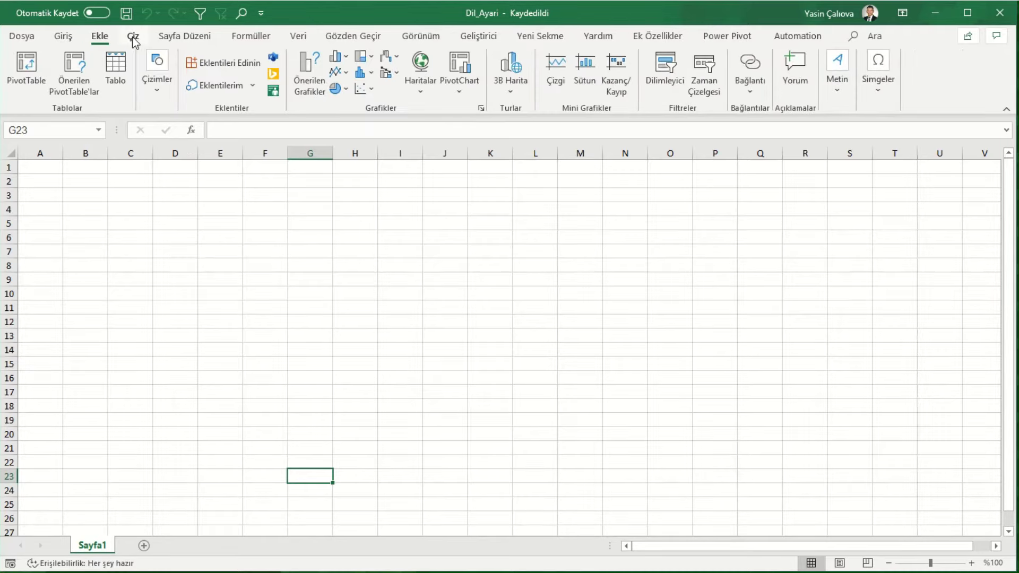
left_click(133, 37)
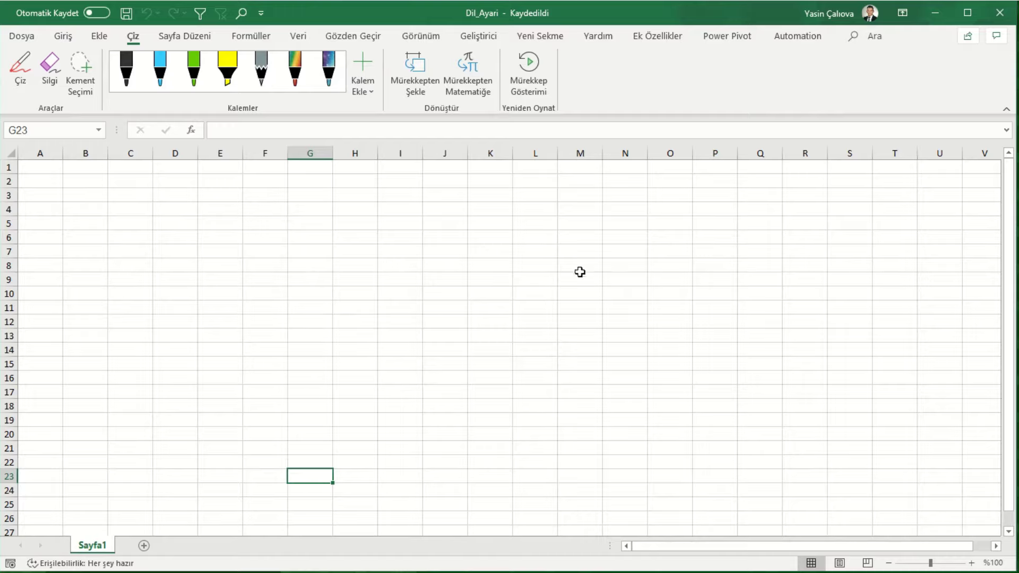
- Open Excel Options at the Dil page and select İngilizce in the display language list
left_click(23, 35)
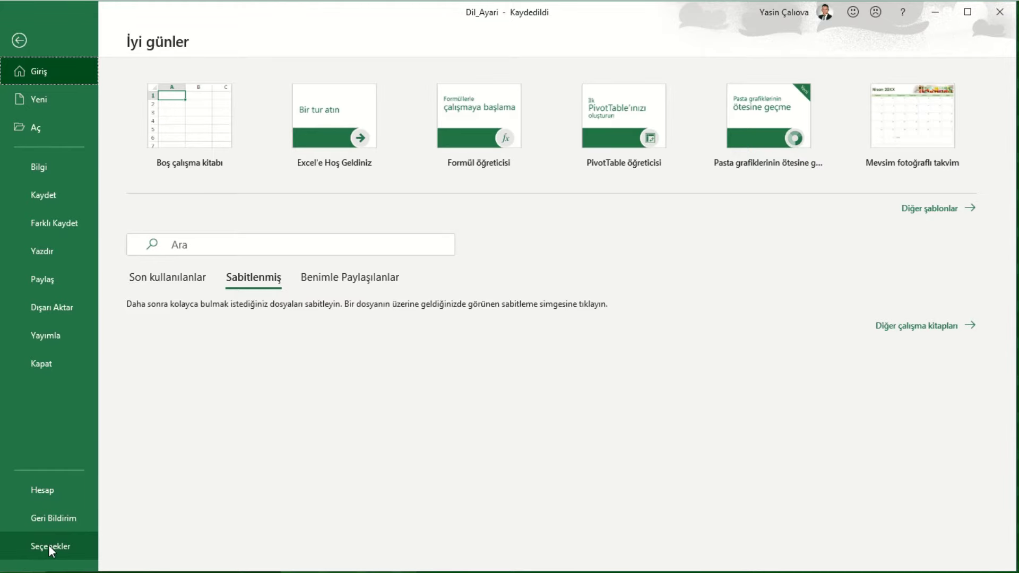
left_click(49, 545)
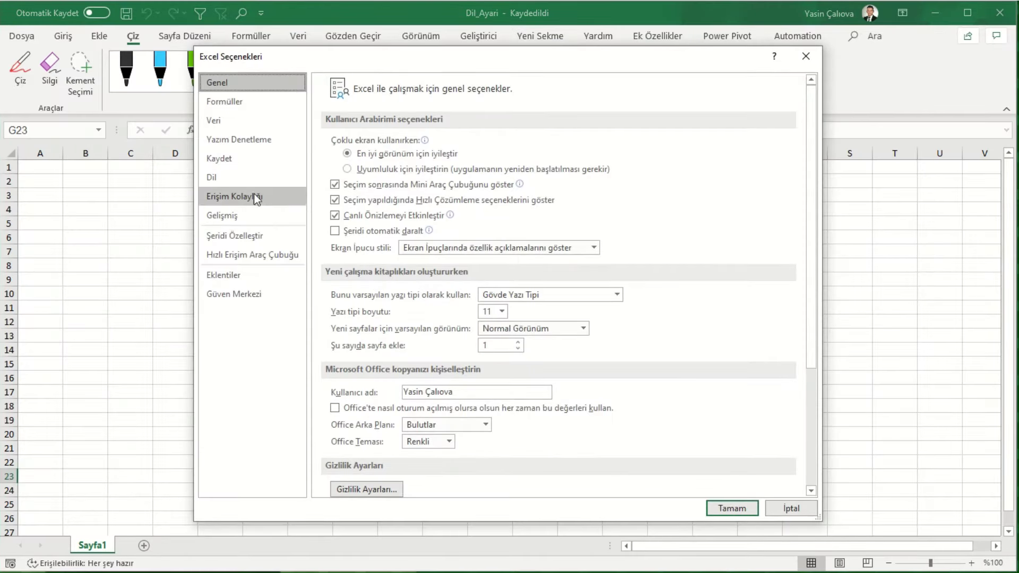
left_click(218, 179)
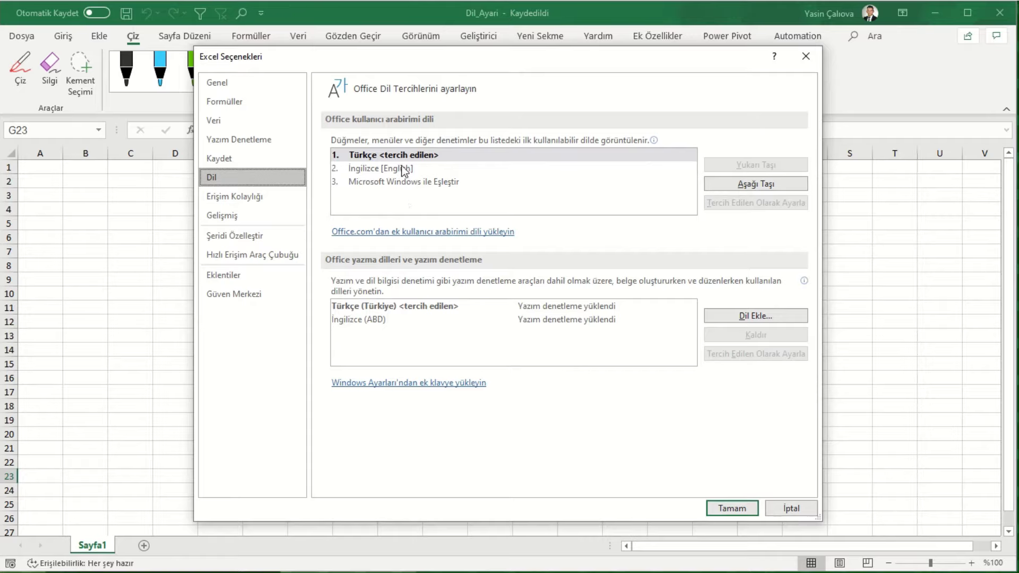
left_click(401, 170)
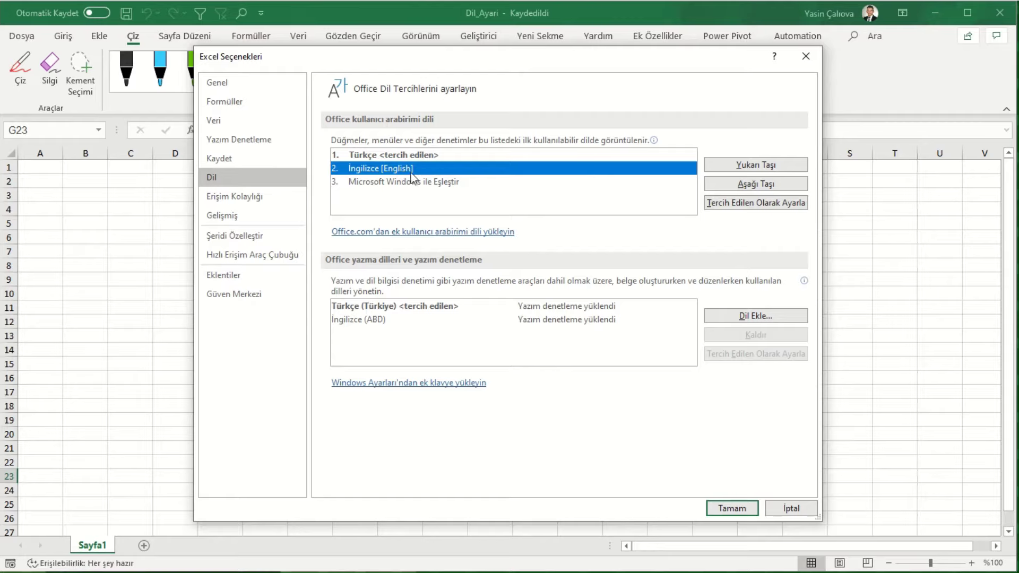
- Make English the preferred display language and İngilizce (ABD) the preferred authoring language, then apply
left_click(747, 204)
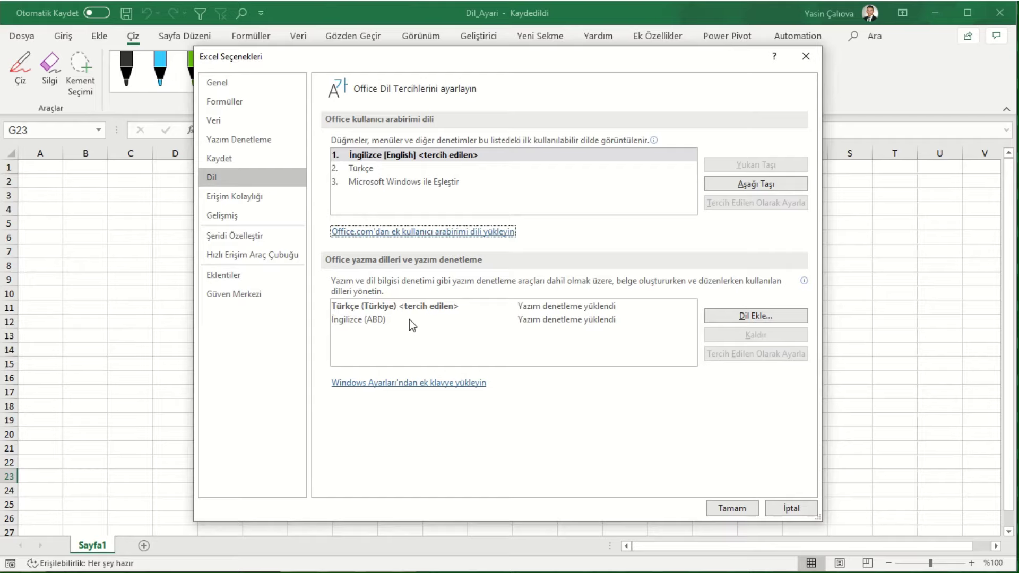
left_click(409, 319)
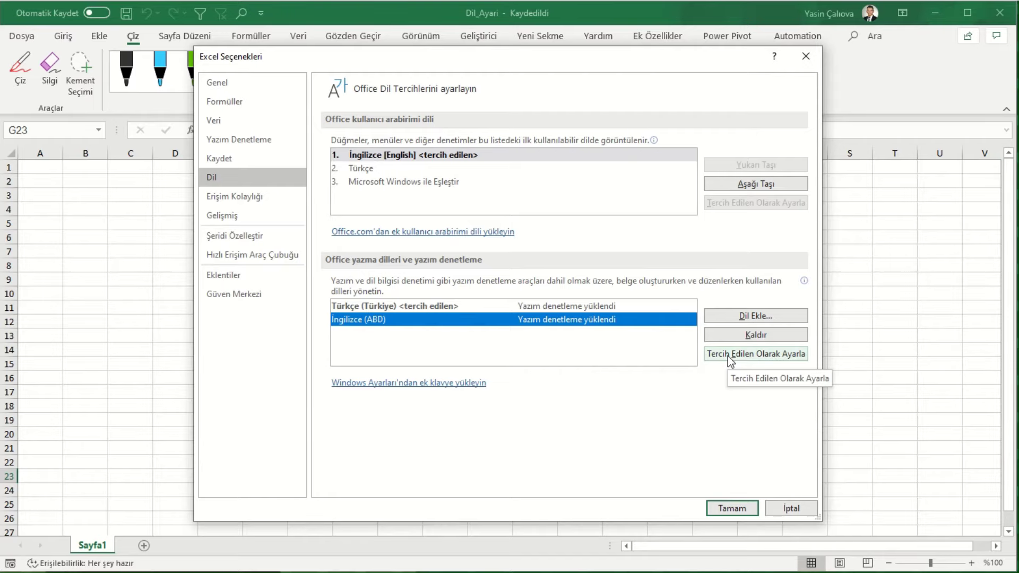
left_click(727, 354)
left_click(737, 511)
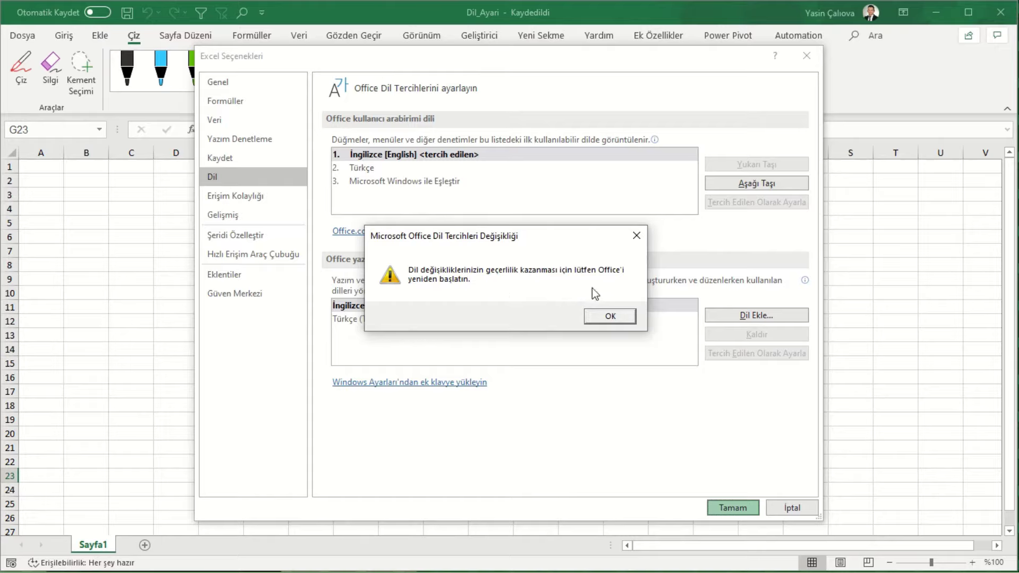
- Restart Excel into English, browse the Review, Data, Formulas and Page Layout tabs, then open File
left_click(606, 318)
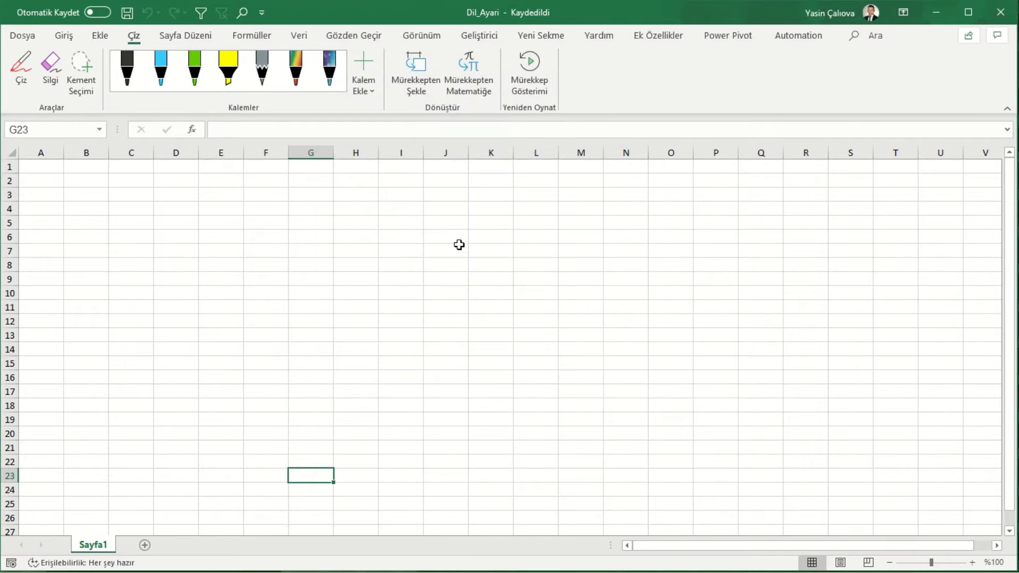
left_click(1000, 12)
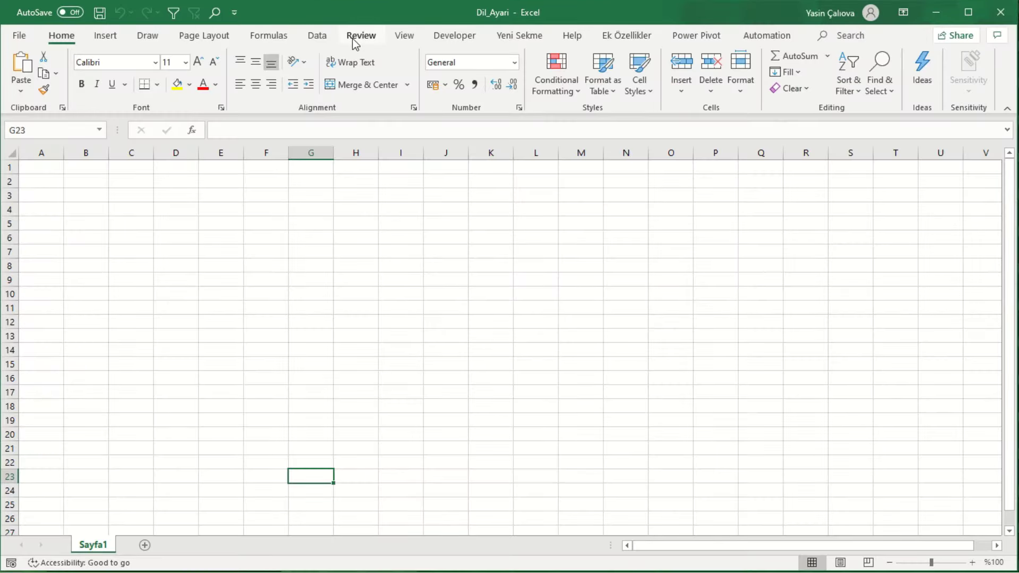
left_click(355, 37)
left_click(316, 37)
left_click(268, 37)
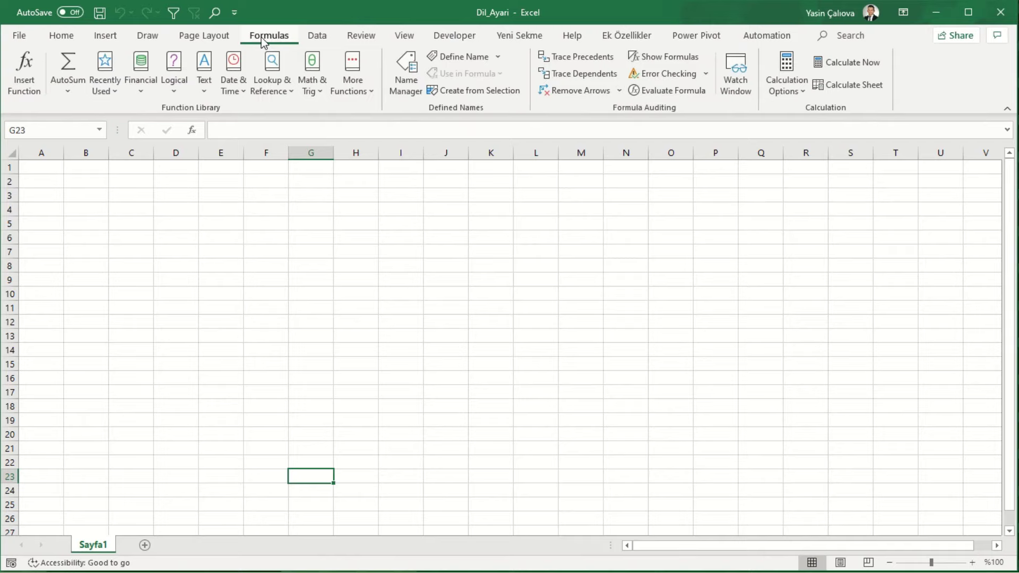
left_click(230, 38)
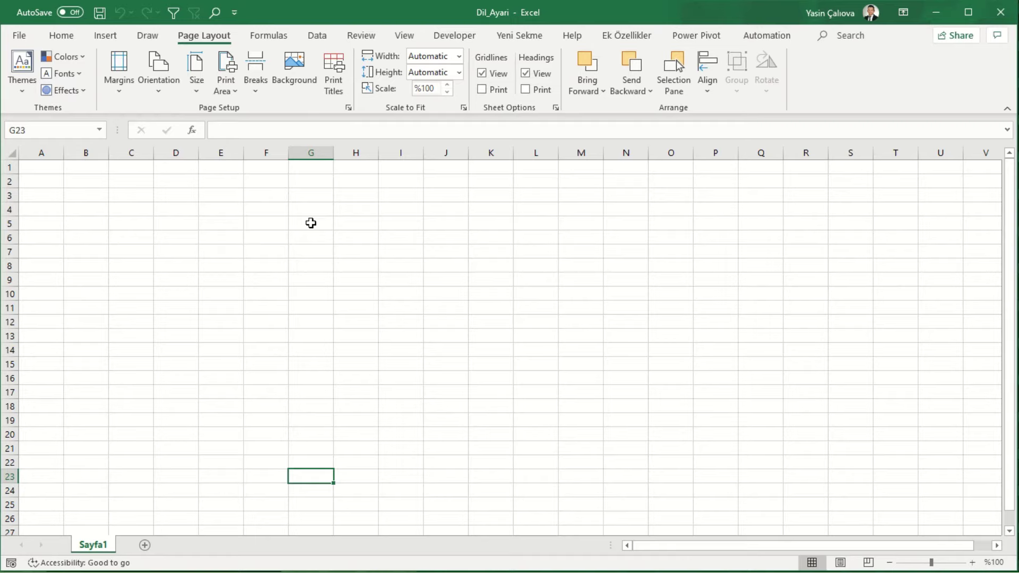
left_click(311, 223)
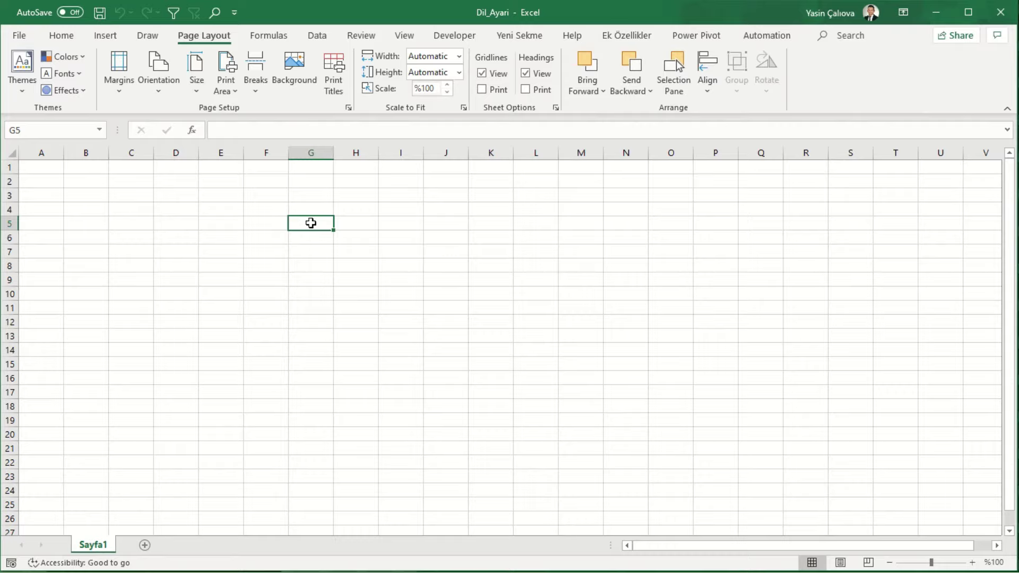
left_click(29, 32)
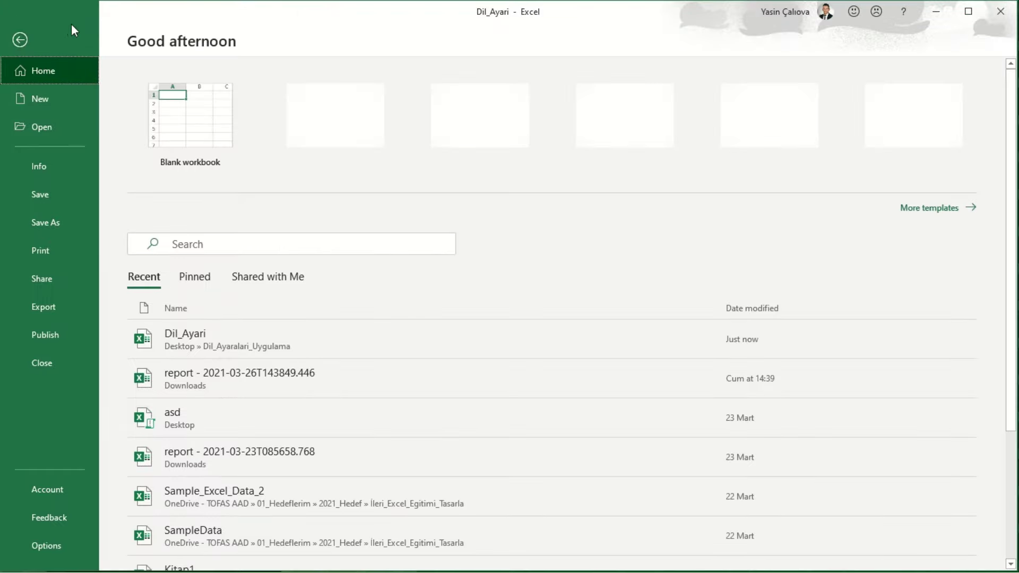
- Open Excel Options at the Language page from the File start page
left_click(19, 40)
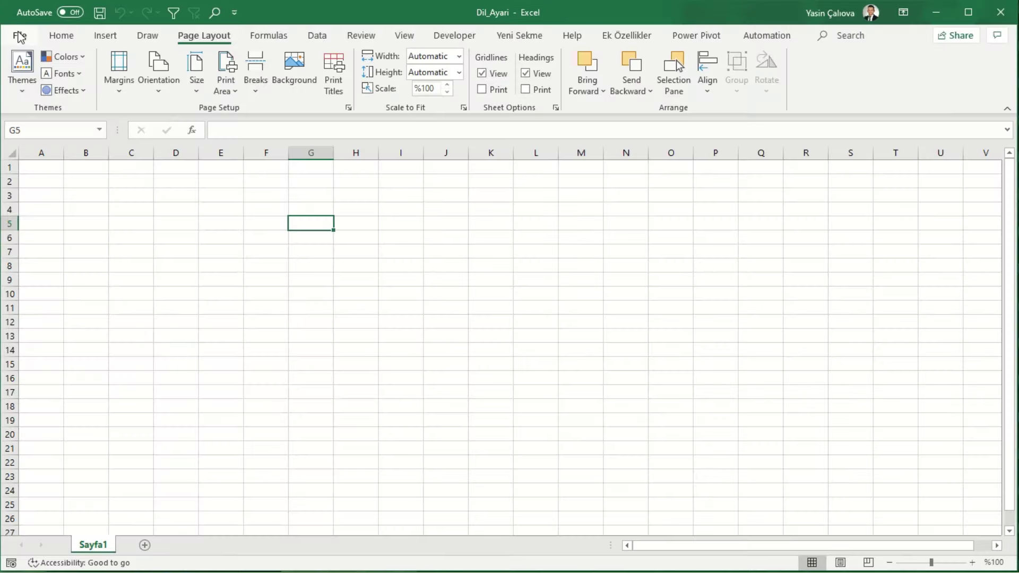
left_click(18, 32)
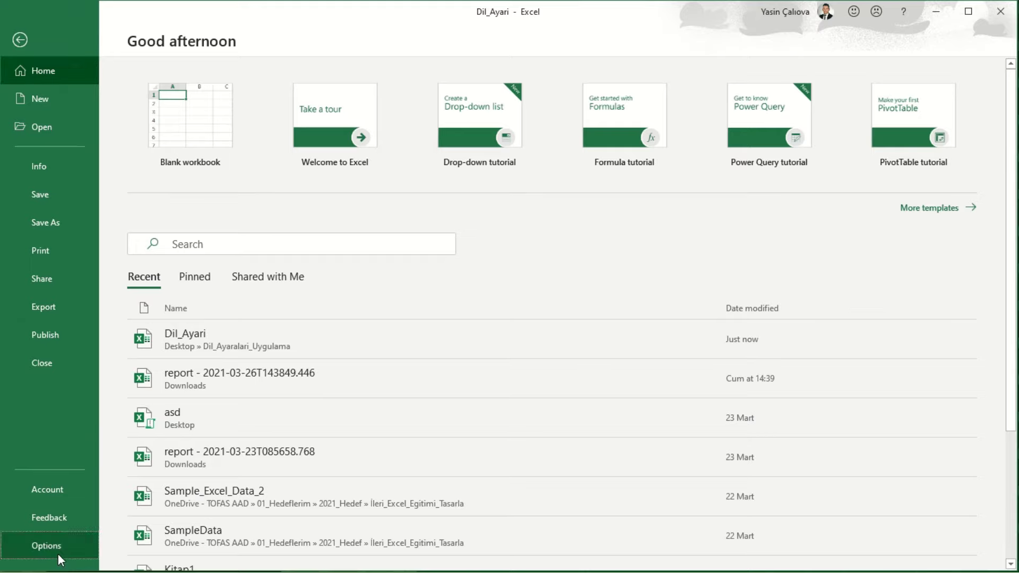
left_click(58, 552)
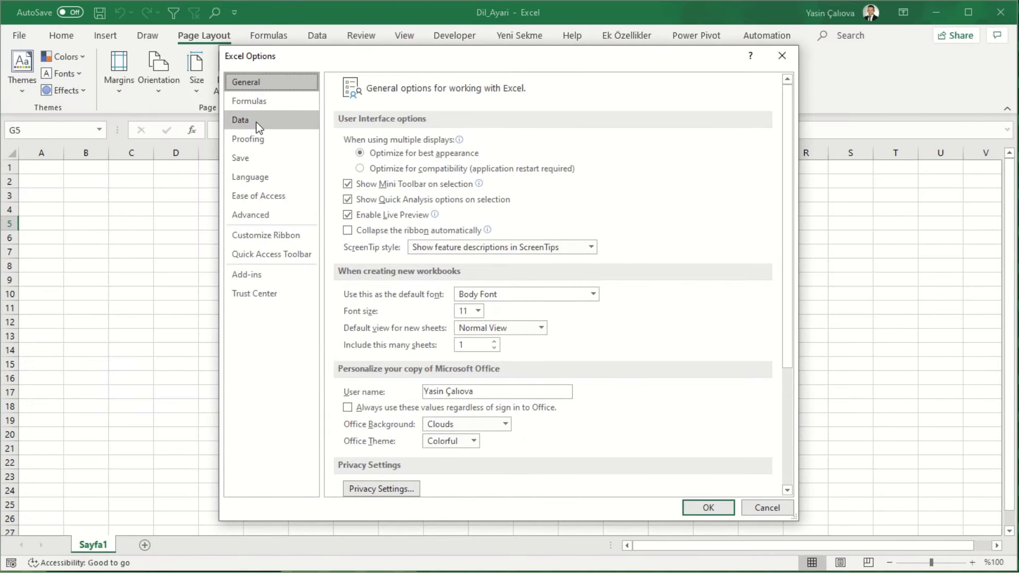
left_click(255, 178)
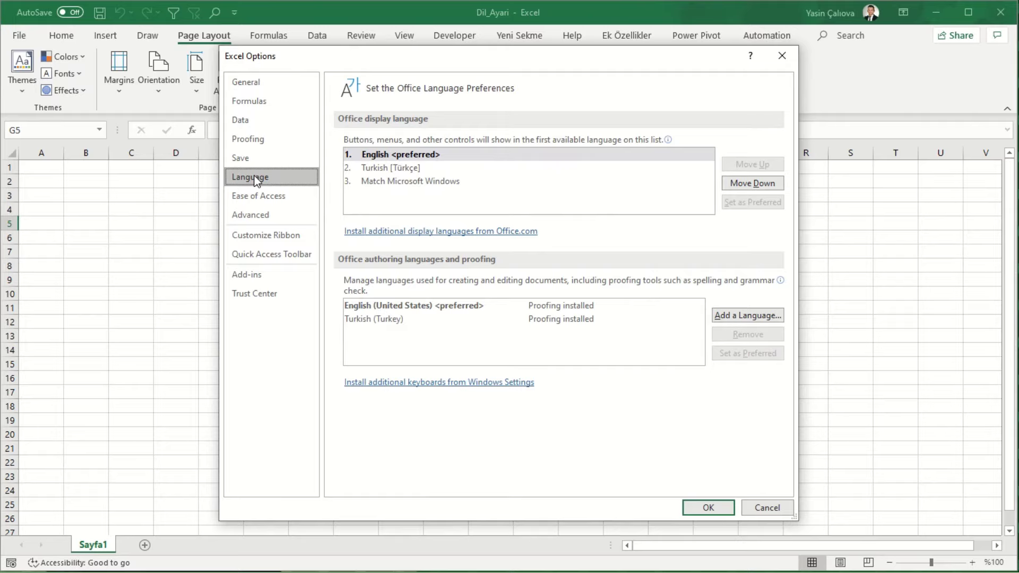
- Make Turkish the preferred display language and Turkish (Turkey) the authoring language, apply, and close Excel
left_click(419, 168)
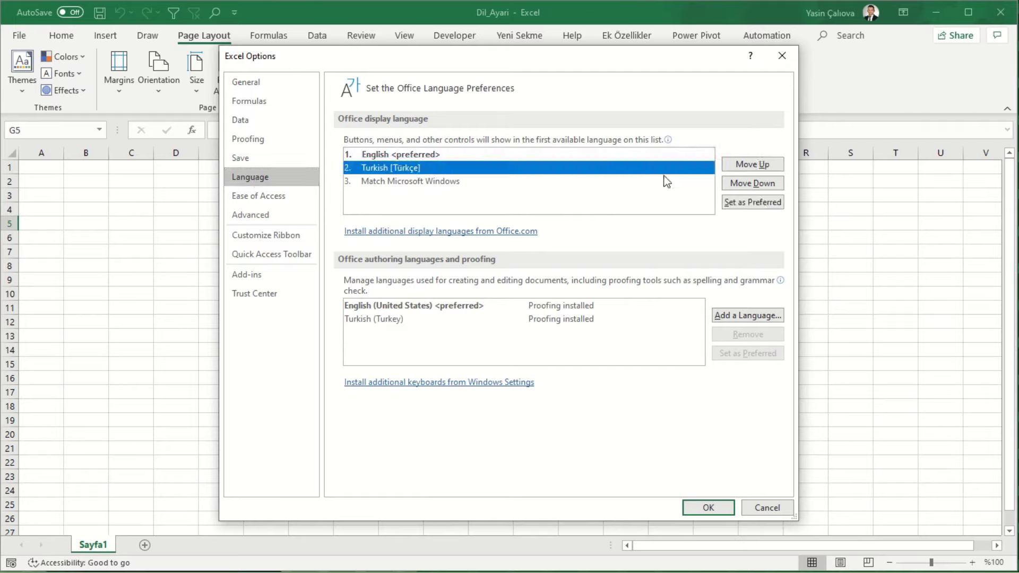
left_click(737, 202)
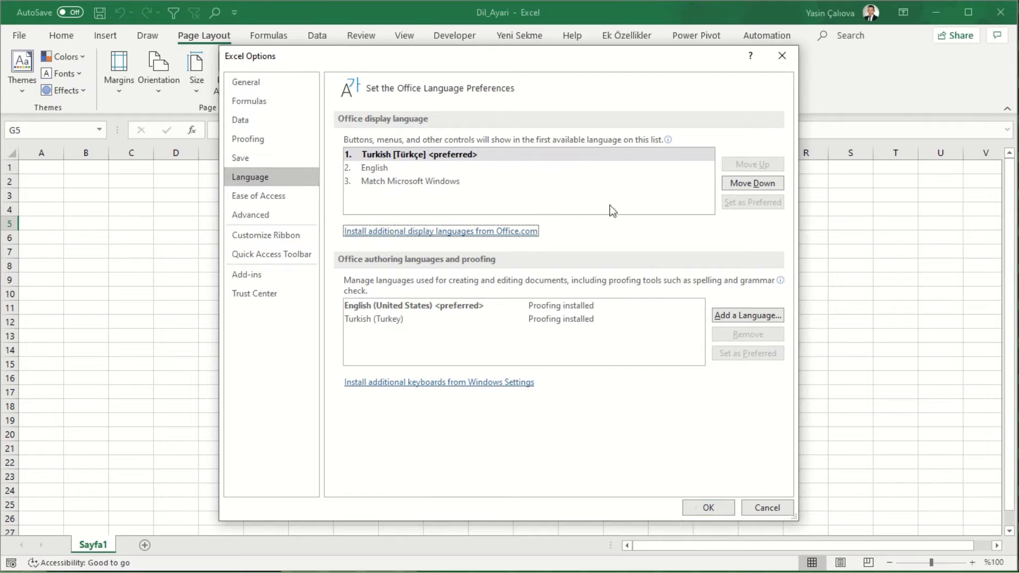
left_click(375, 318)
left_click(762, 354)
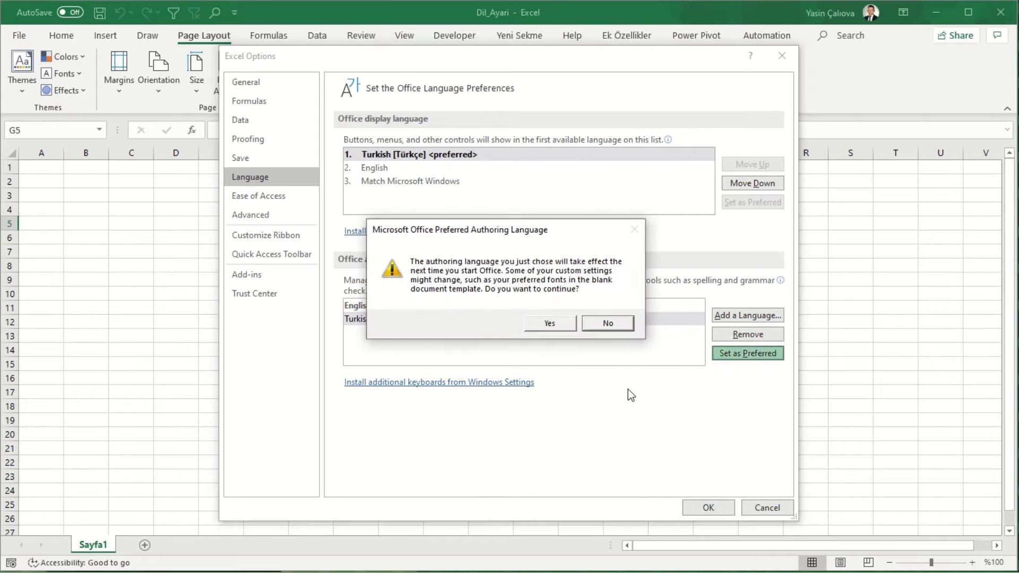
left_click(552, 323)
left_click(709, 508)
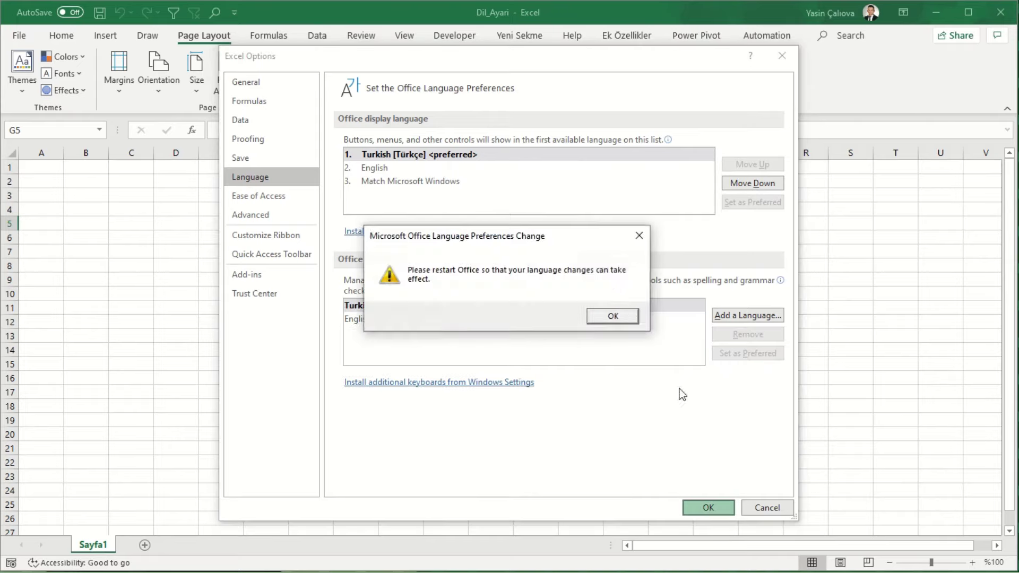
left_click(615, 318)
left_click(1002, 11)
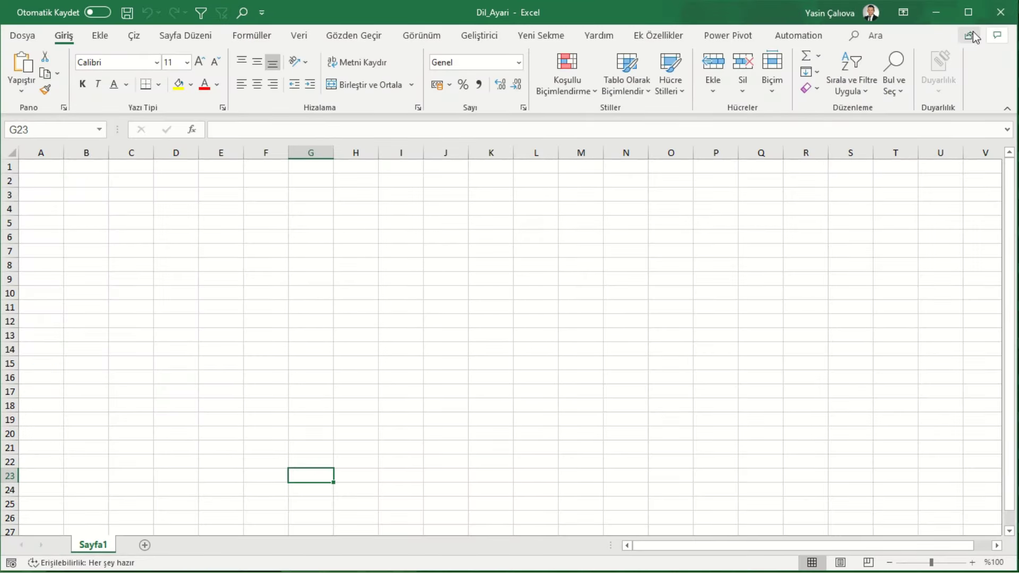
- Minimize the Excel window, leaving the interface in Turkish
left_click(939, 13)
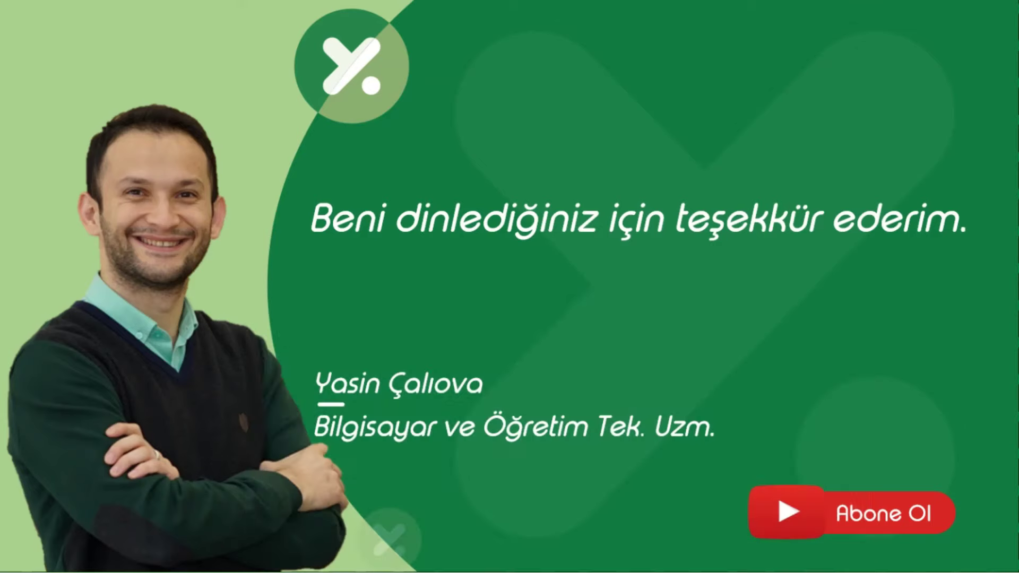